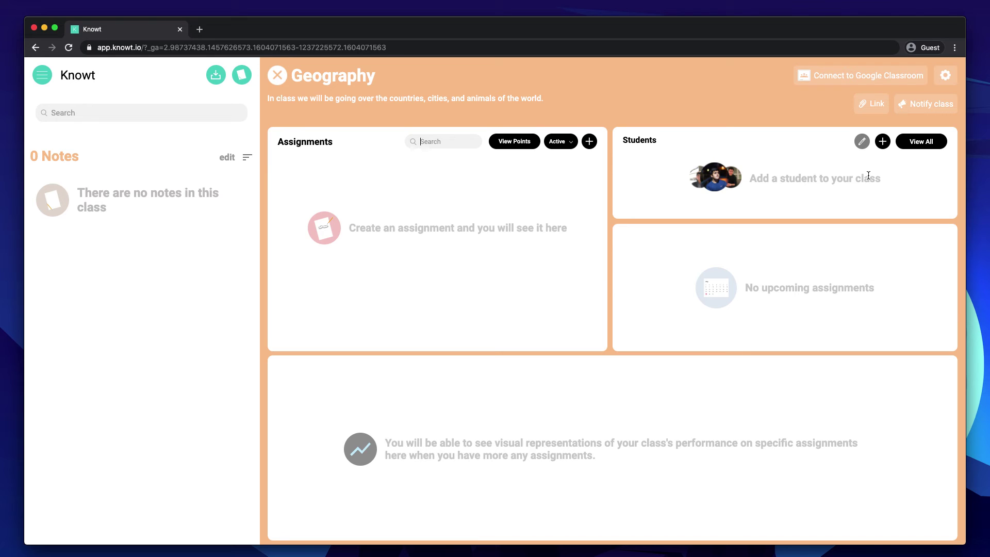
Open the Geography student invite form and add the student's email address as an entry.
{"action": "left_click", "coordinate": [882, 142]}
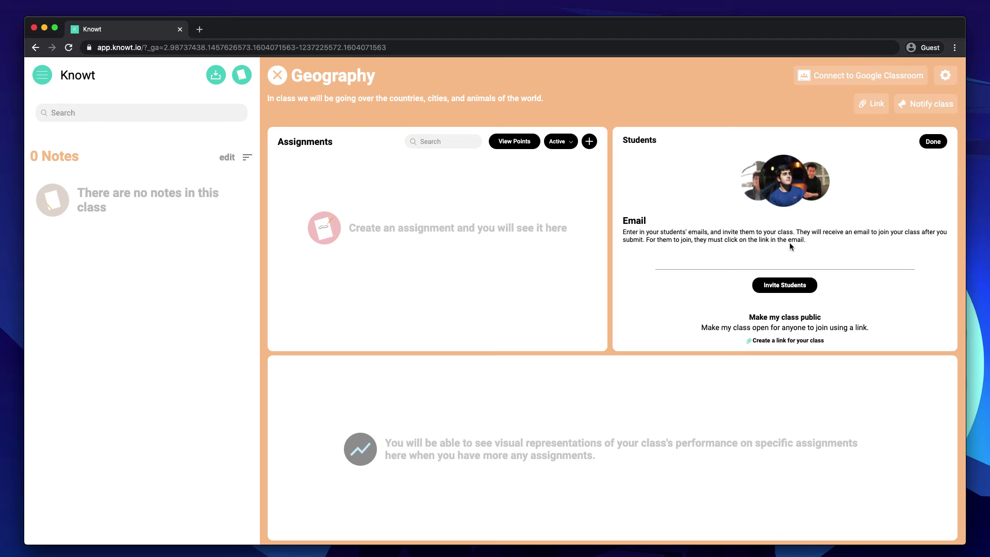
{"action": "left_click", "coordinate": [665, 266]}
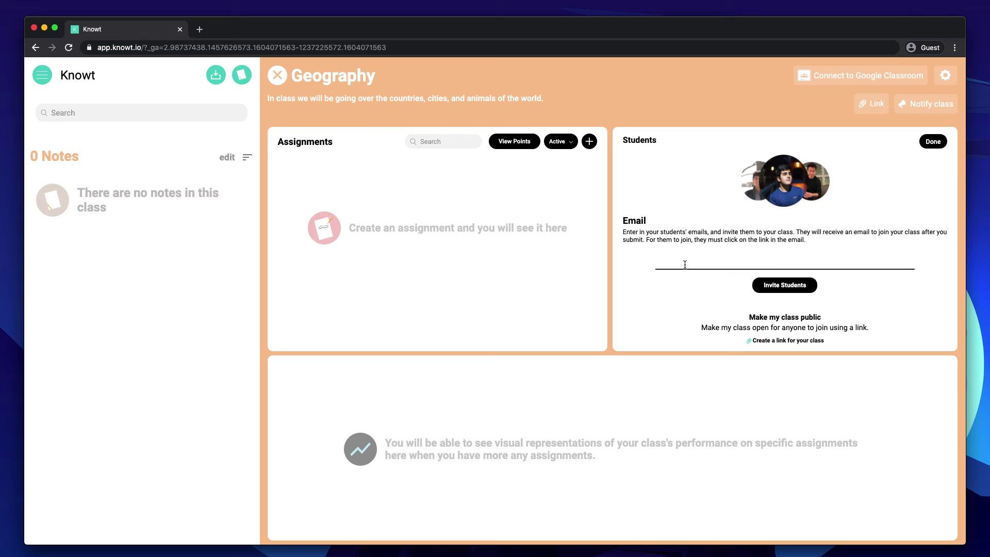
{"action": "key", "text": "Return"}
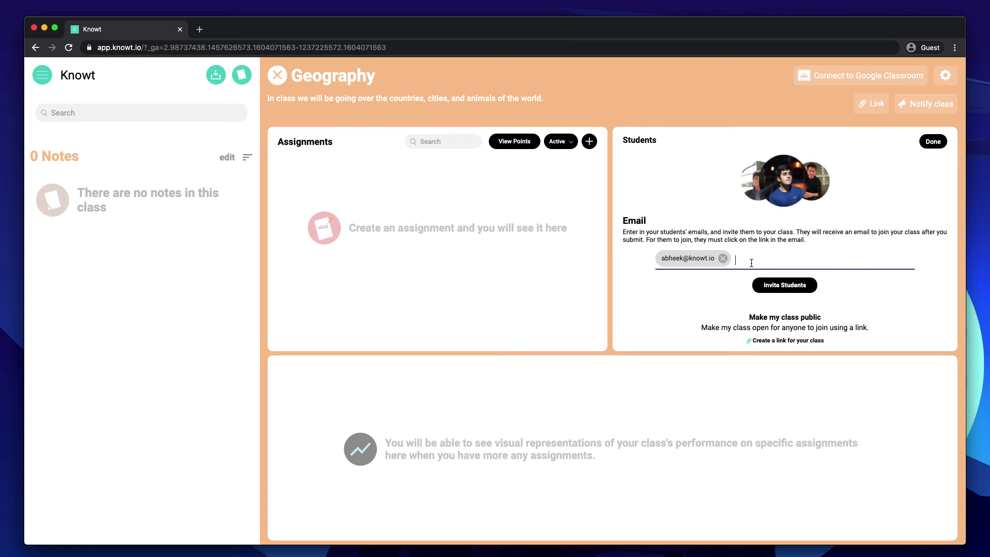
Add a second email address, then remove both address chips to empty the list.
{"action": "key", "text": "Return"}
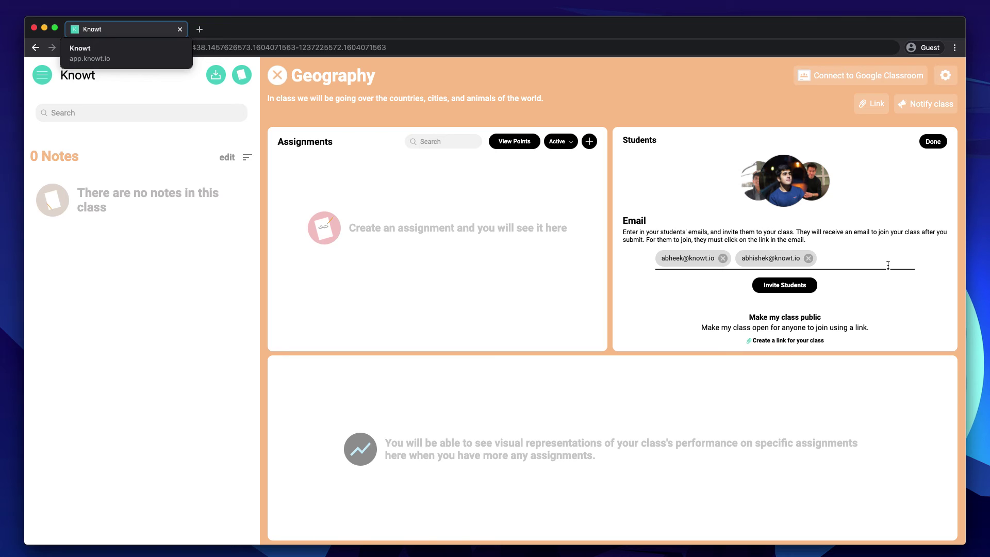
{"action": "left_click", "coordinate": [808, 259]}
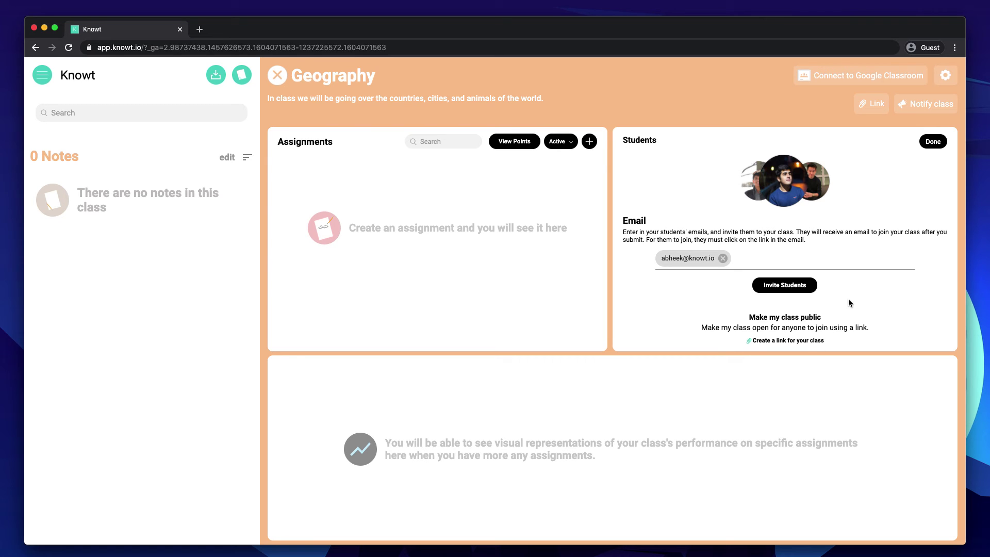
{"action": "left_click", "coordinate": [722, 257]}
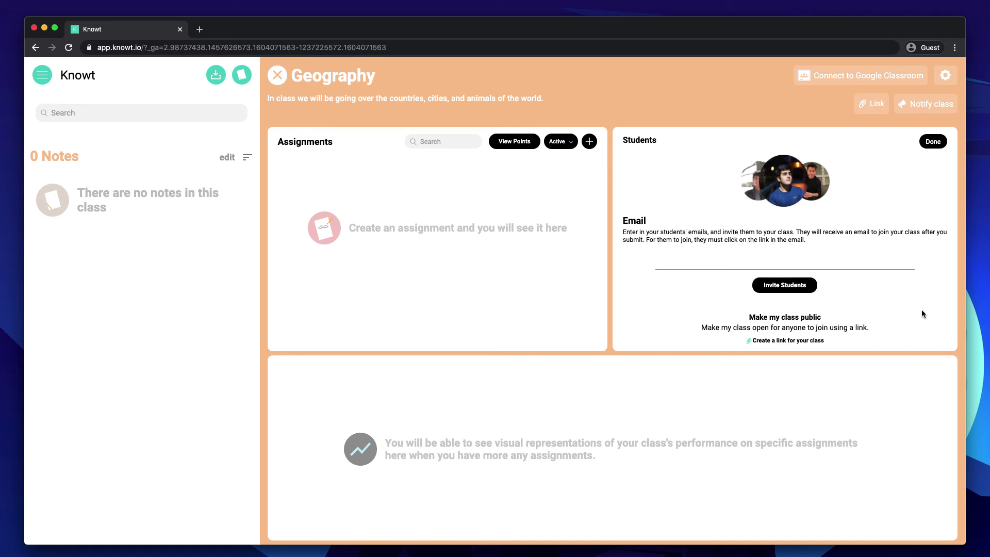
{"action": "left_click", "coordinate": [814, 347]}
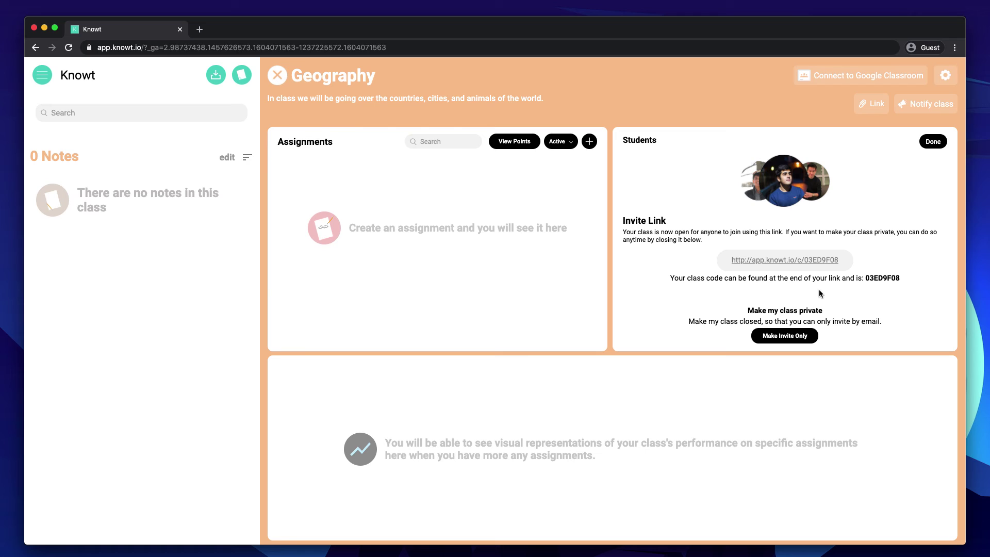
{"action": "left_click", "coordinate": [801, 335]}
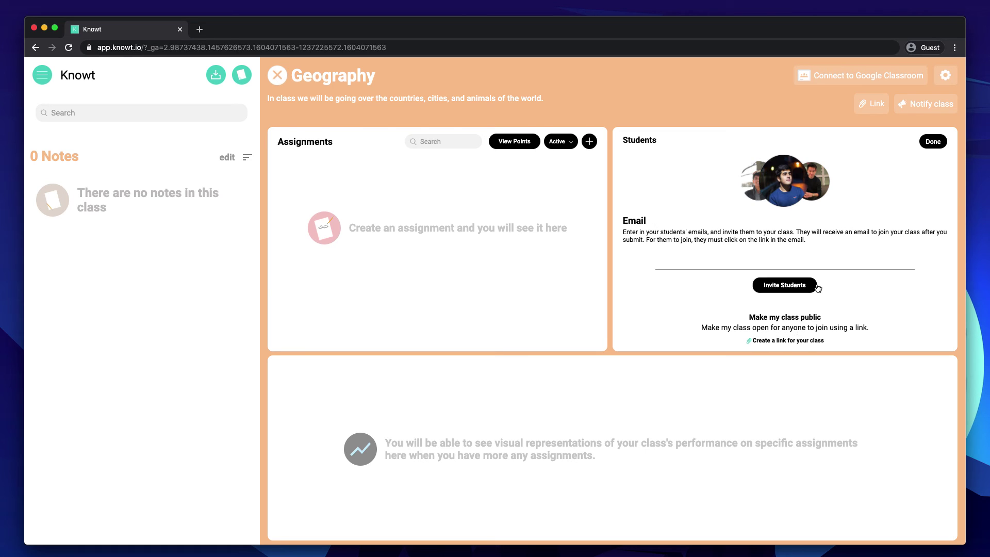
Enter the student's email address and send them the Geography class invitation.
{"action": "left_click", "coordinate": [862, 267]}
{"action": "left_click", "coordinate": [786, 257]}
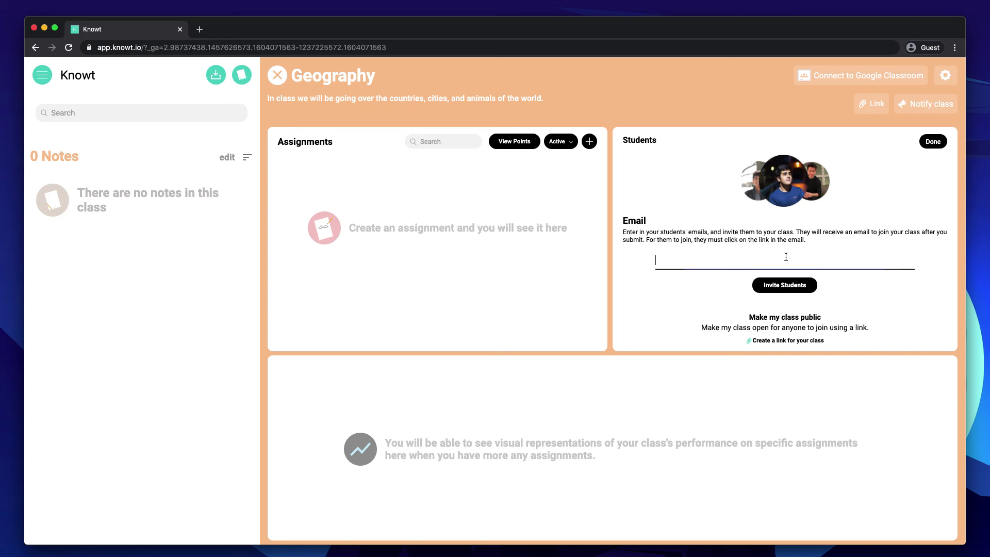
{"action": "key", "text": "Return"}
{"action": "left_click", "coordinate": [792, 287]}
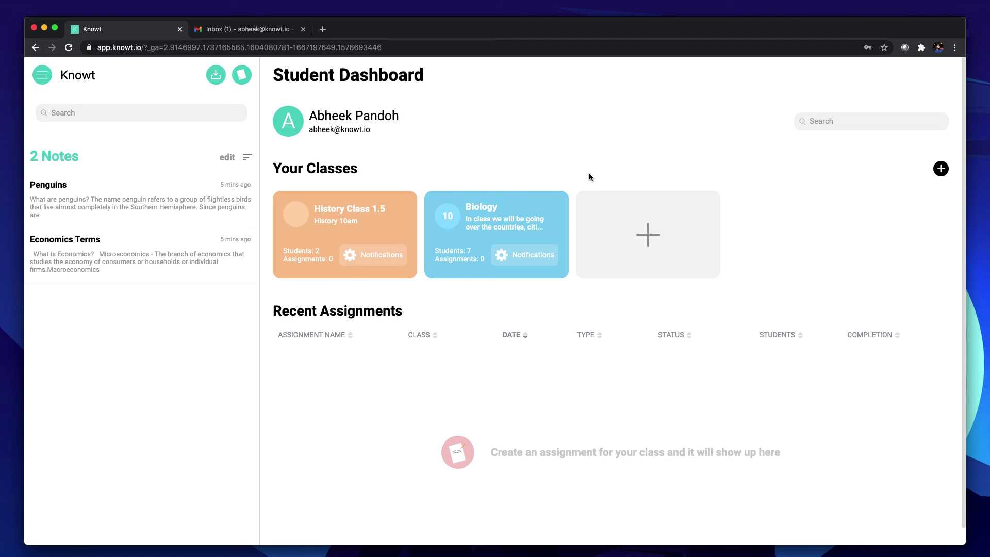
Dismiss the Join Class prompt on the student dashboard and switch to the Gmail inbox.
{"action": "left_click", "coordinate": [640, 233]}
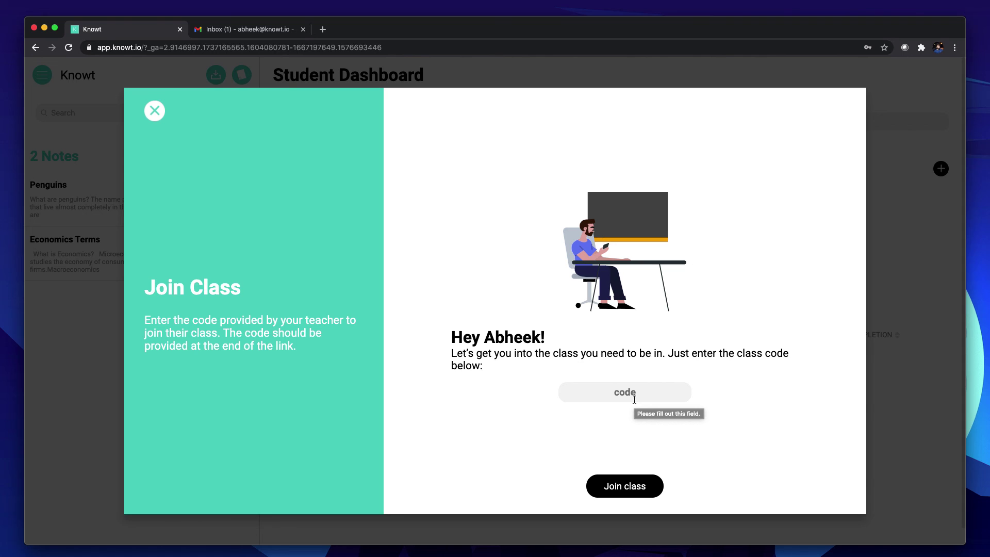
{"action": "left_click", "coordinate": [155, 110]}
{"action": "left_click", "coordinate": [232, 33]}
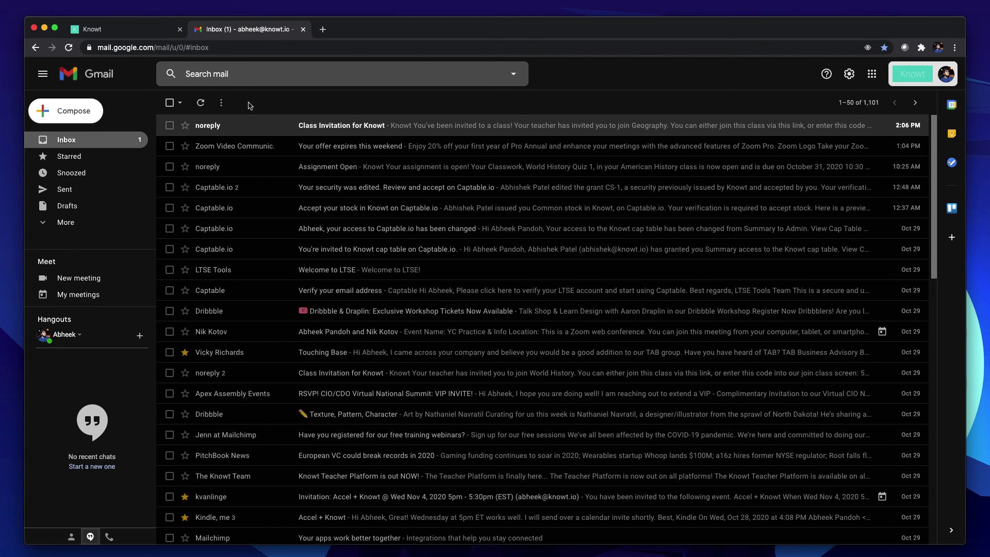
Open the 'Class Invitation for Knowt' email and select its Geography class code.
{"action": "left_click", "coordinate": [258, 127]}
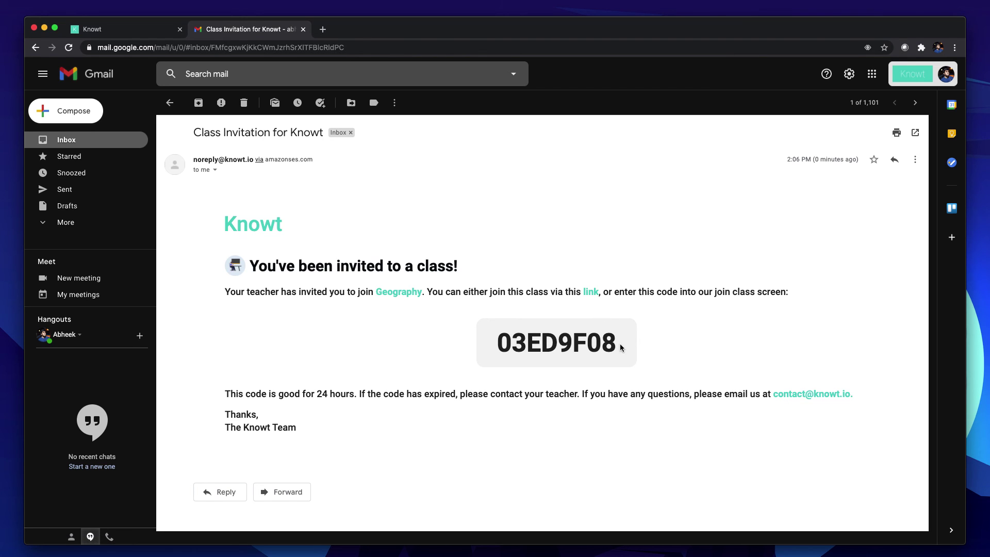
{"action": "left_click_drag", "start_coordinate": [620, 348], "coordinate": [492, 349]}
{"action": "key", "text": "super+c"}
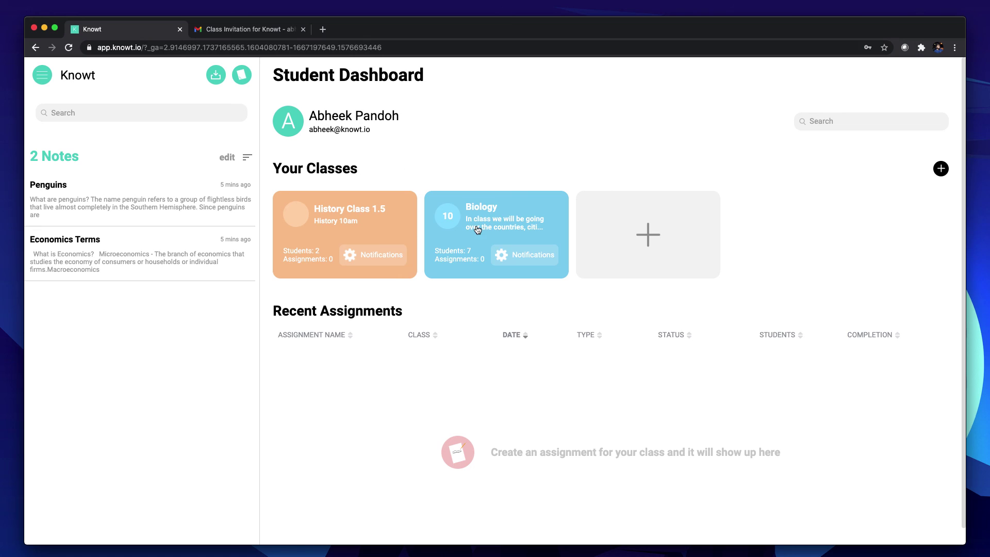
Join Geography by pasting the emailed class code, then open and close the new class.
{"action": "left_click", "coordinate": [150, 32]}
{"action": "left_click", "coordinate": [632, 251]}
{"action": "left_click", "coordinate": [625, 390]}
{"action": "key", "text": "super+v"}
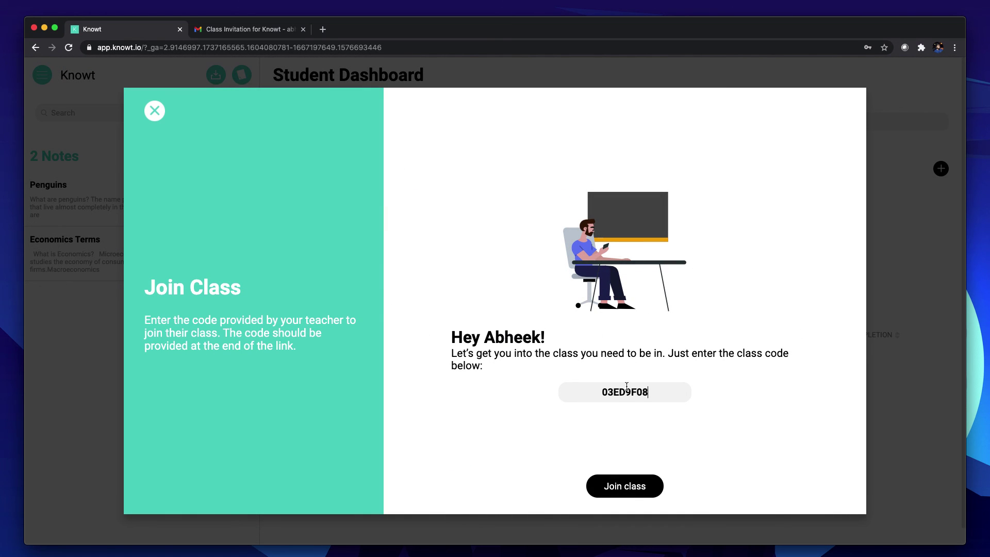
{"action": "left_click", "coordinate": [639, 494]}
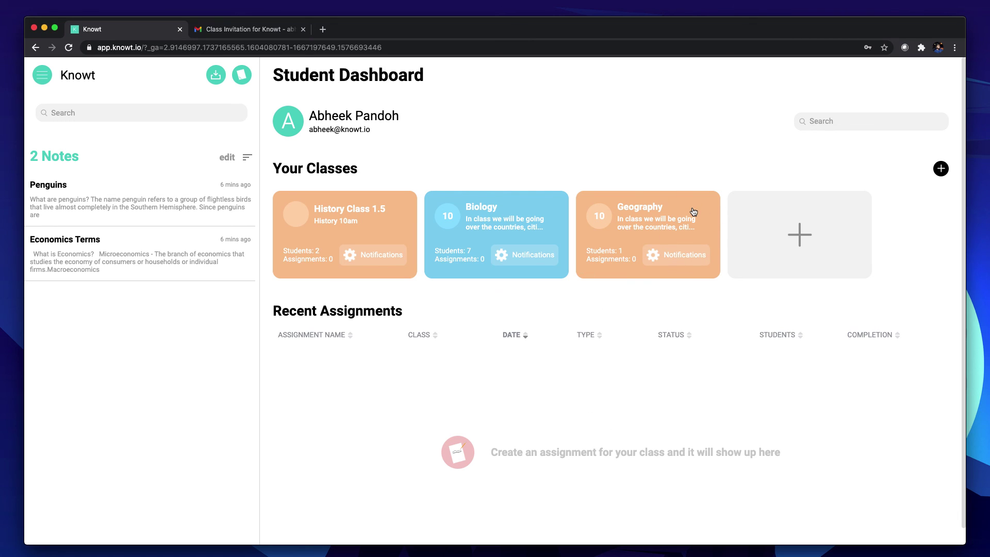
{"action": "left_click", "coordinate": [693, 212]}
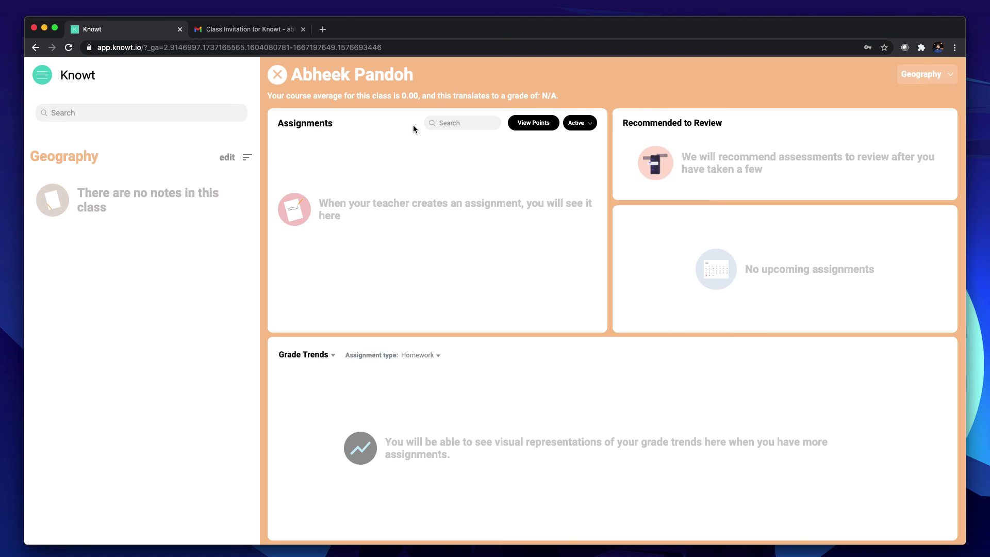
{"action": "left_click", "coordinate": [277, 75]}
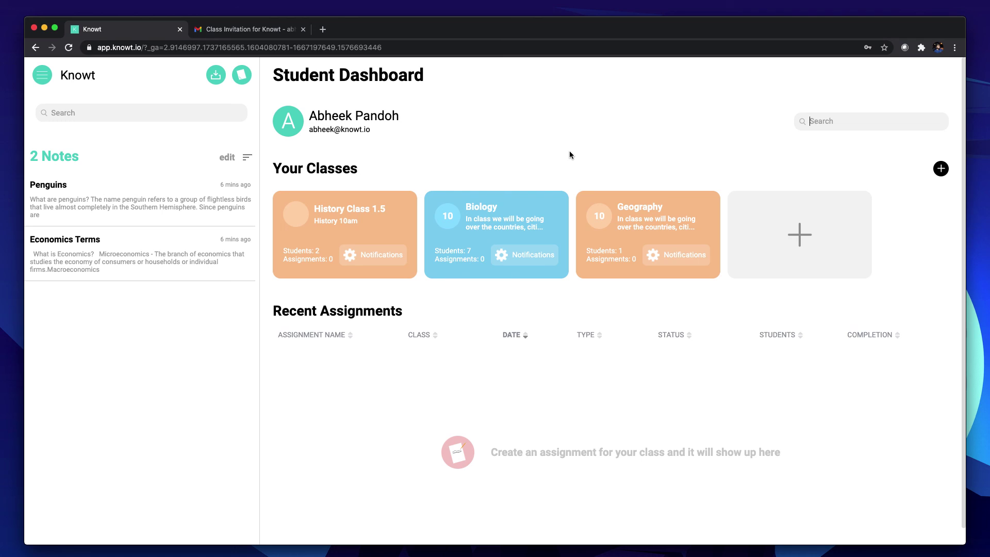
Revisit the Gmail invitation email, deselect the code, and switch to the teacher's Knowt window.
{"action": "left_click", "coordinate": [271, 32]}
{"action": "left_click", "coordinate": [443, 364]}
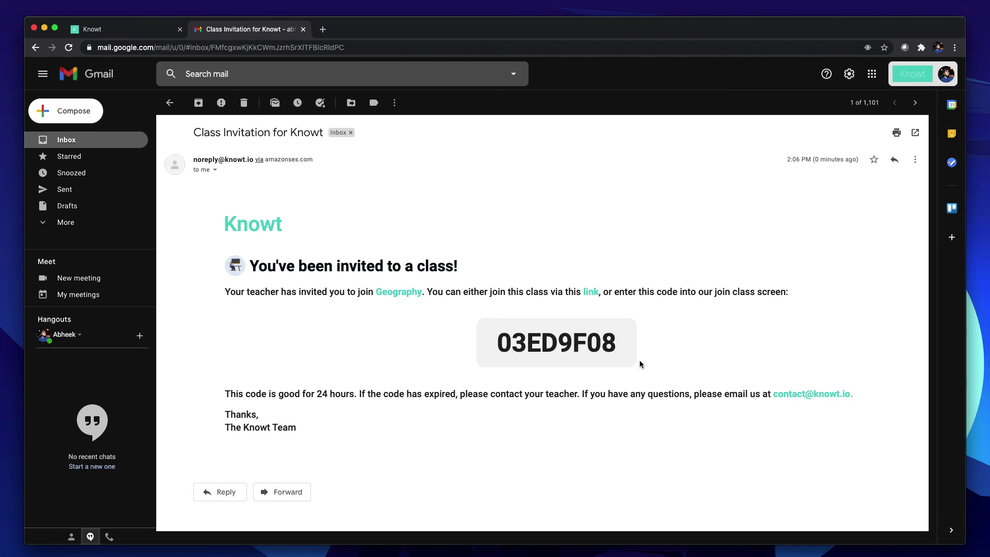
{"action": "key", "text": "ctrl+Left"}
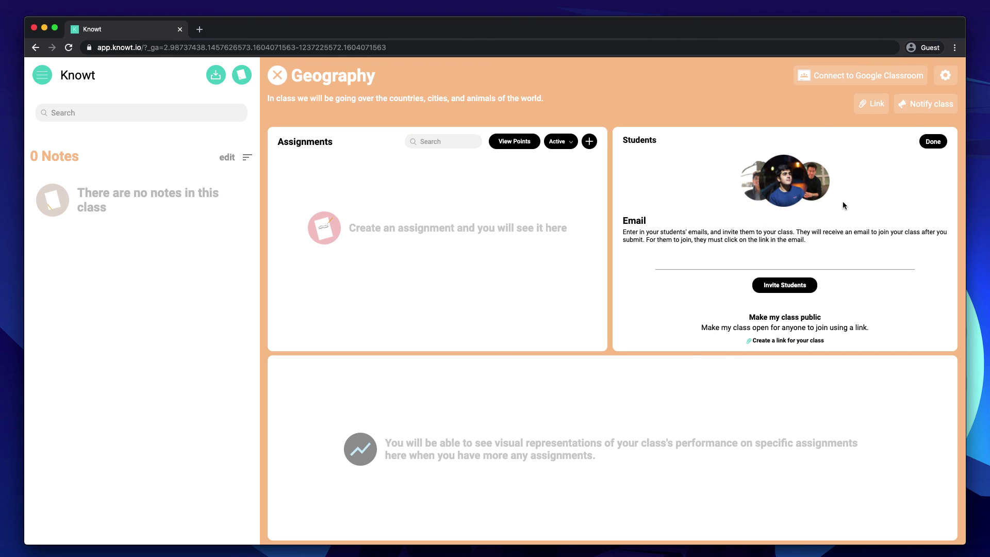
Try a shareable class link, revert Geography to invite-only, and close the invitation form.
{"action": "left_click", "coordinate": [771, 265]}
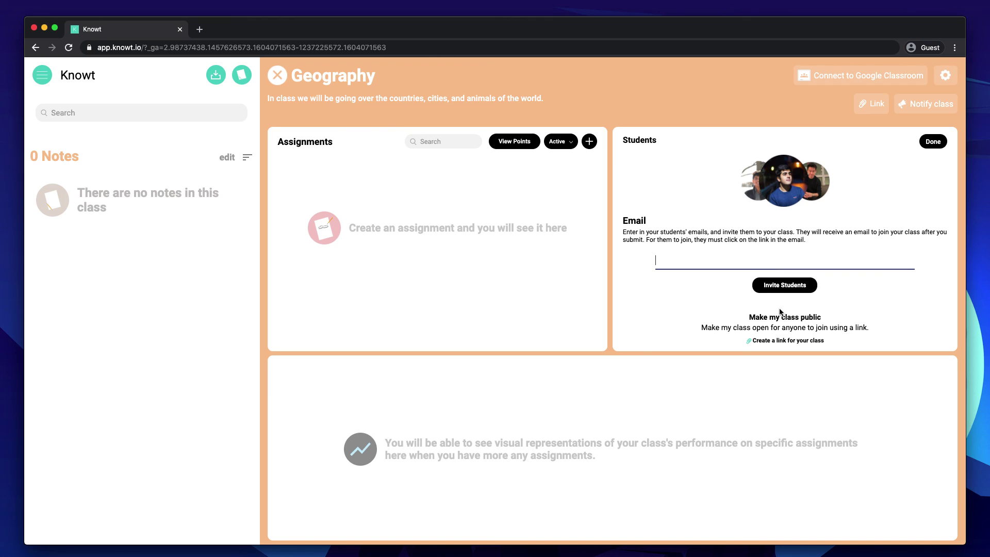
{"action": "left_click", "coordinate": [796, 340]}
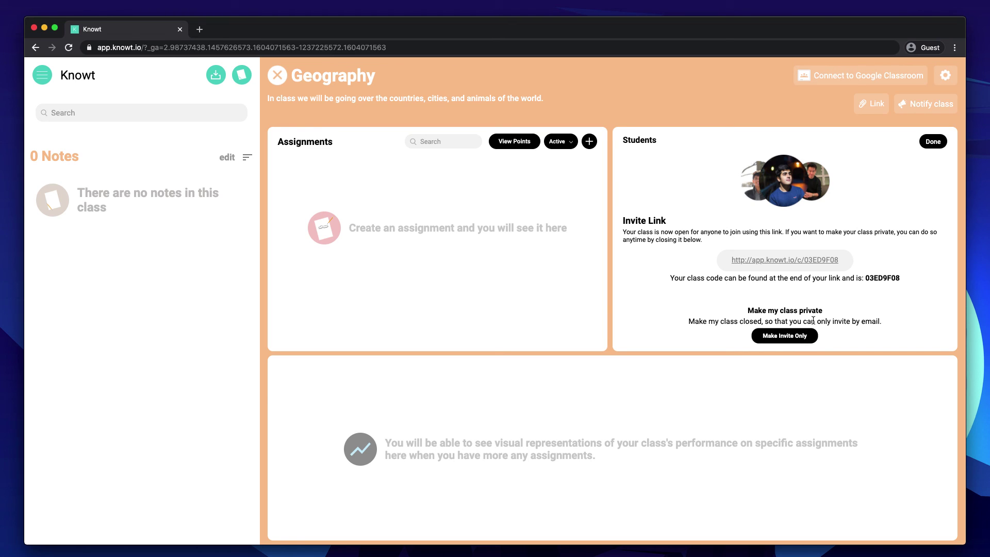
{"action": "left_click", "coordinate": [774, 337]}
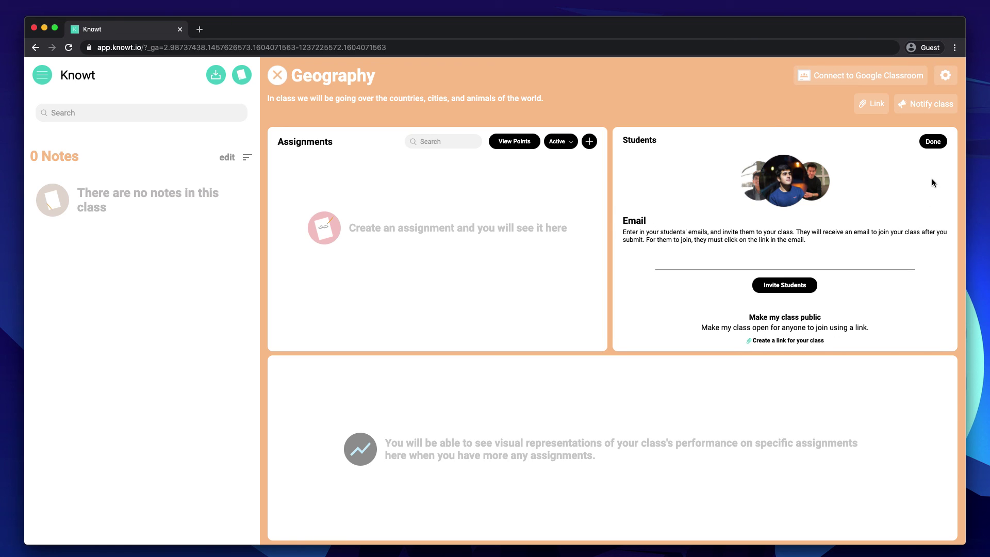
{"action": "left_click", "coordinate": [933, 141]}
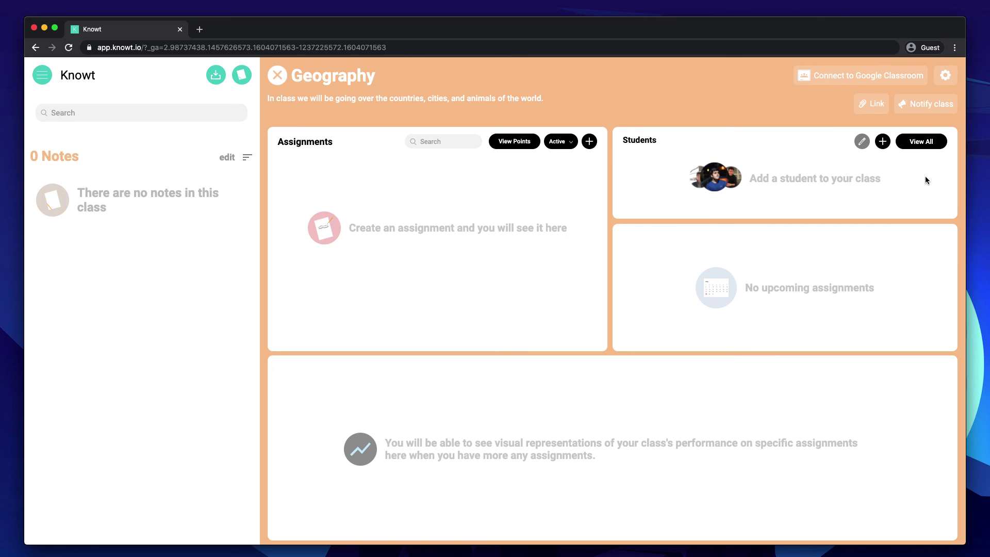
Reload Knowt, reopen Geography, and expand its Students panel to check the newly joined student.
{"action": "left_click", "coordinate": [68, 48]}
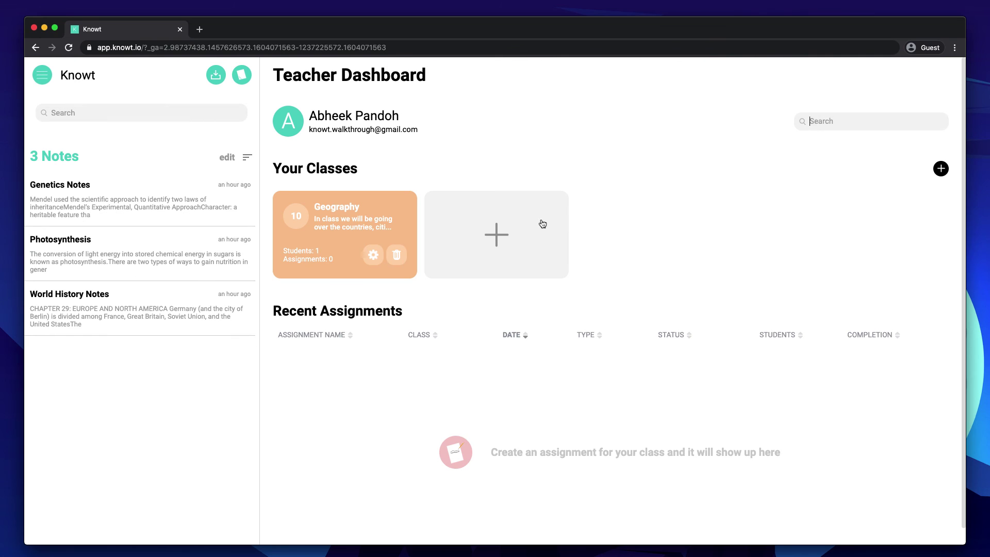
{"action": "left_click", "coordinate": [358, 247]}
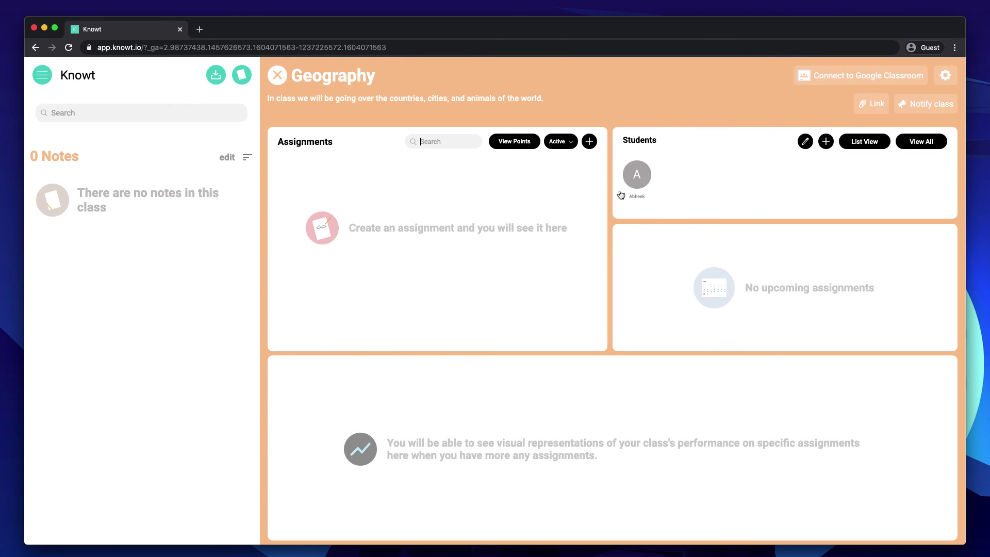
{"action": "left_click", "coordinate": [804, 142]}
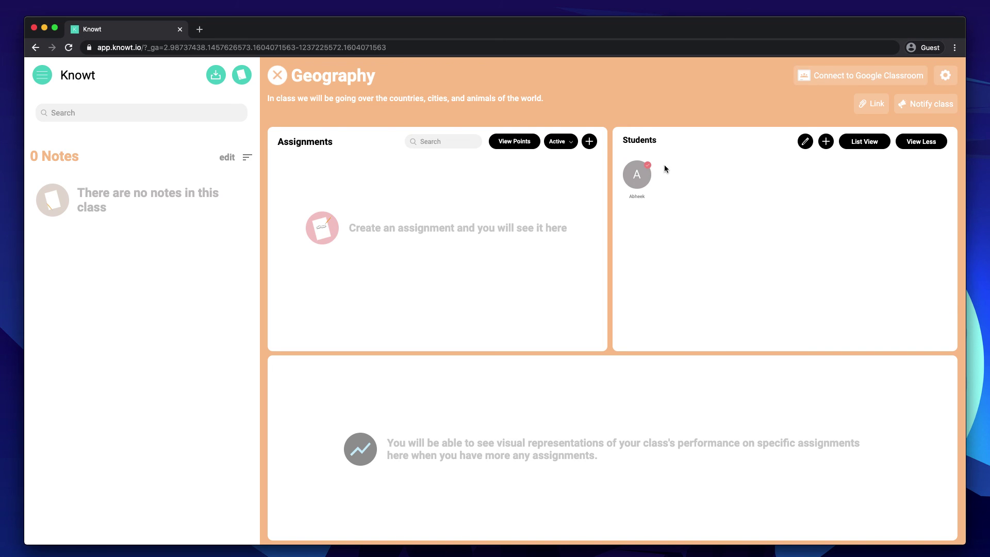
{"action": "left_click", "coordinate": [806, 142]}
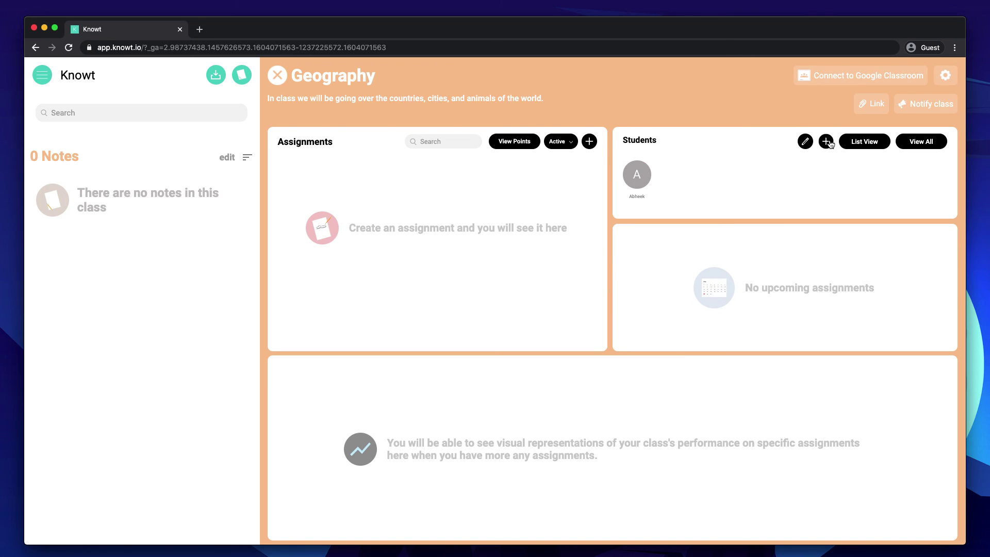
{"action": "left_click", "coordinate": [825, 141]}
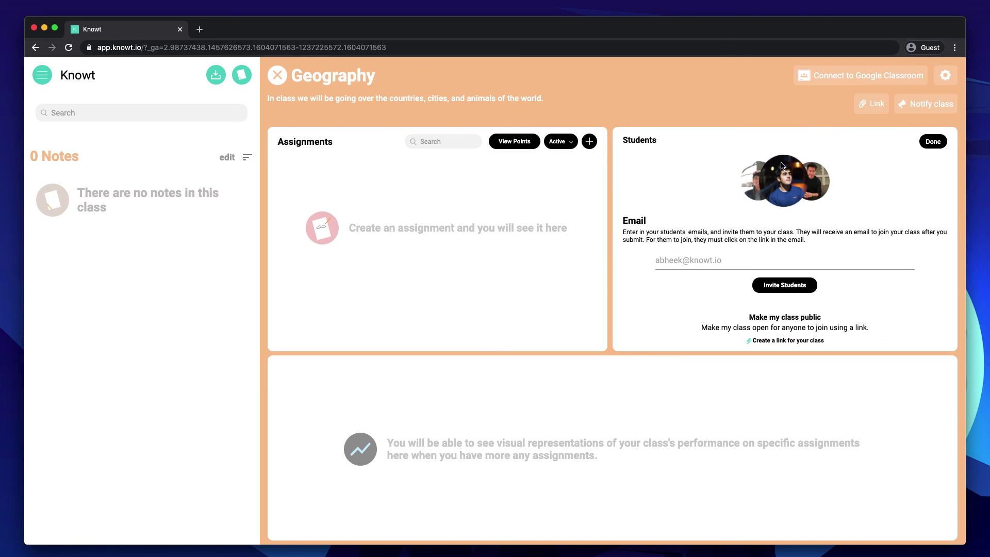
{"action": "left_click", "coordinate": [933, 142]}
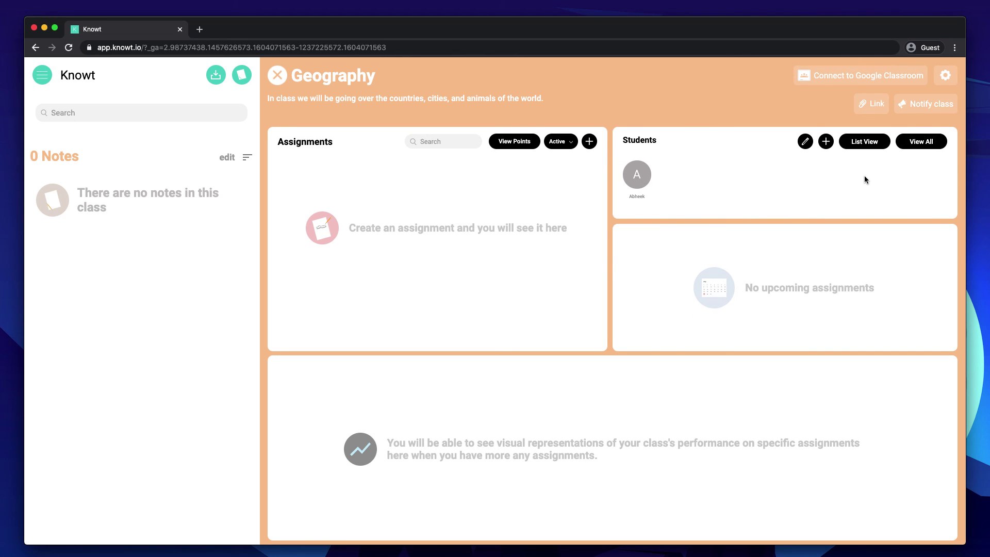